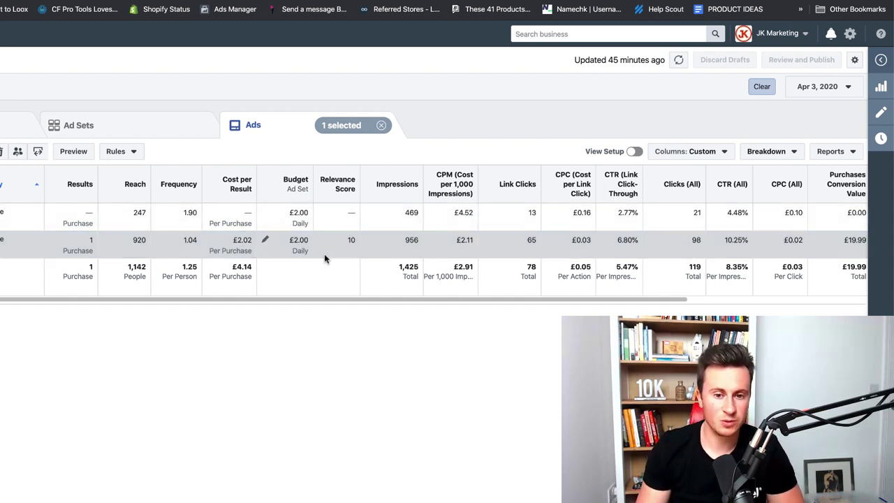
- Change the report day from 3 to 4 April 2020: £109.97 purchase value, 53.91 ROAS
scroll(353, 246, "right", 3)
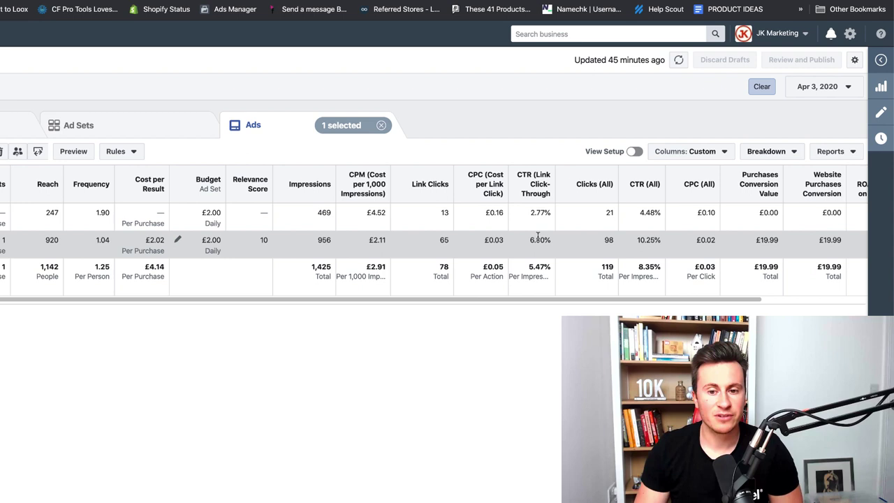
scroll(538, 239, "right", 2)
scroll(538, 240, "right", 2)
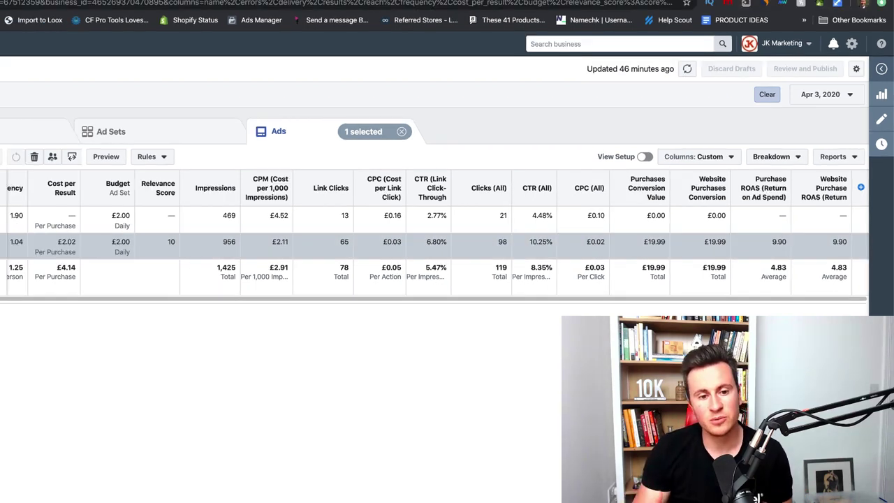
scroll(613, 246, "left", 4)
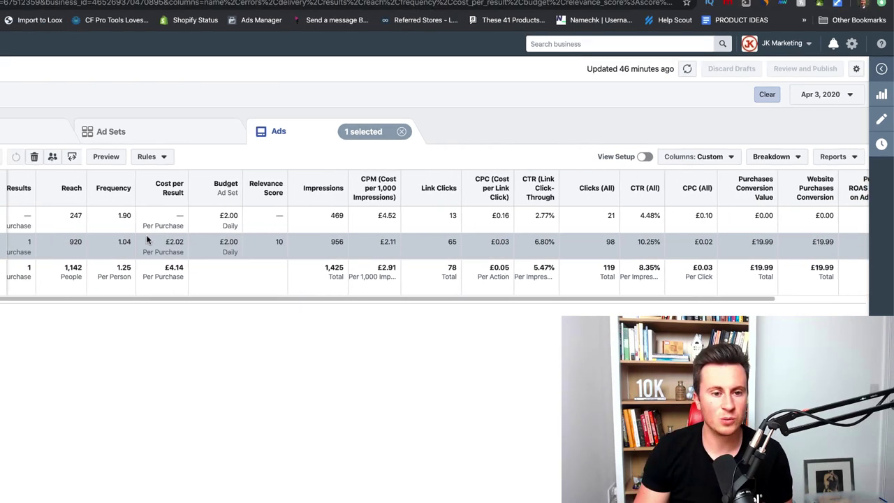
scroll(613, 246, "right", 4)
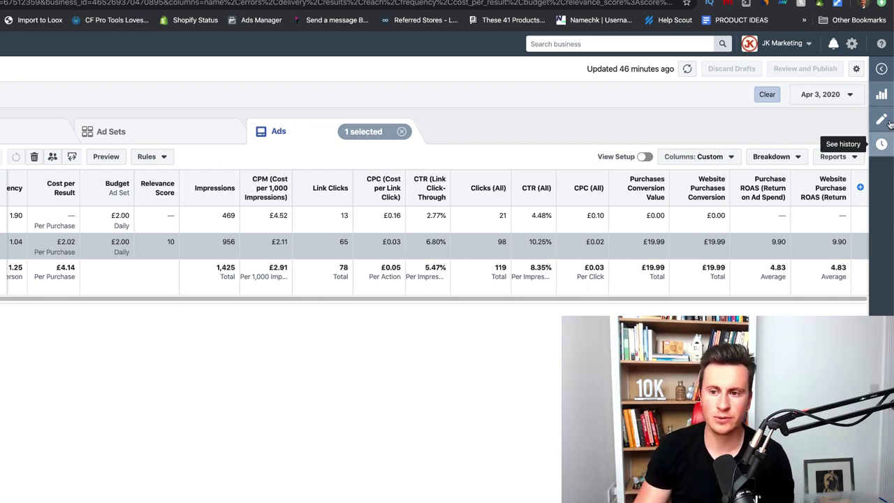
left_click(847, 95)
left_click(617, 169)
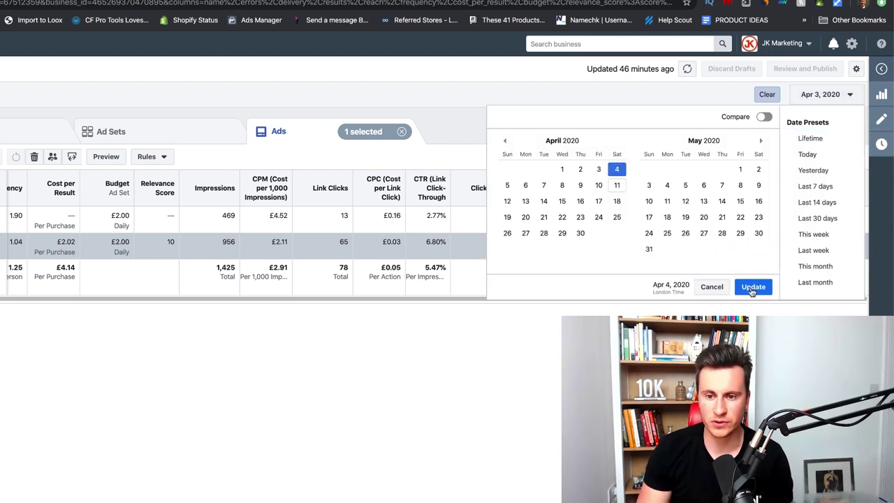
left_click(753, 286)
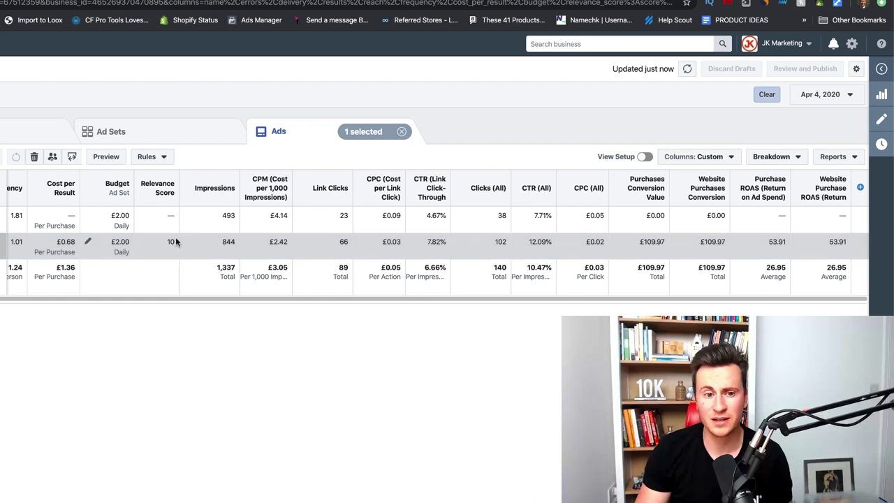
scroll(178, 241, "left", 5)
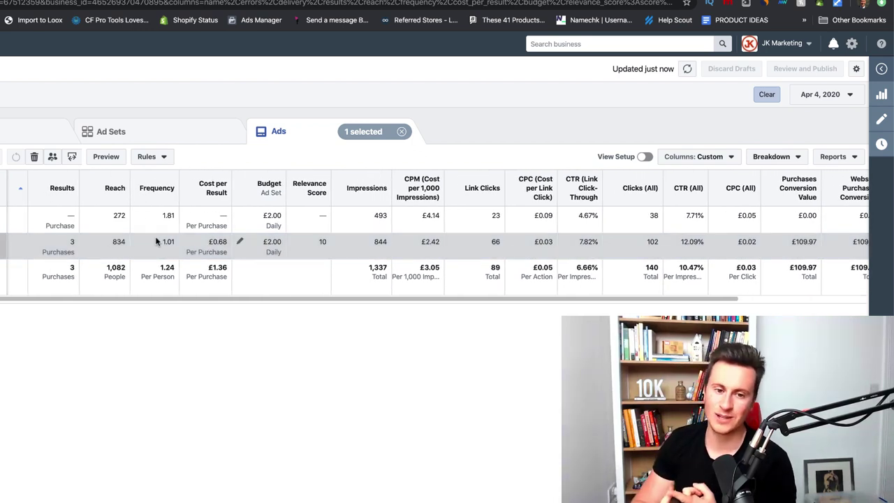
scroll(604, 255, "right", 5)
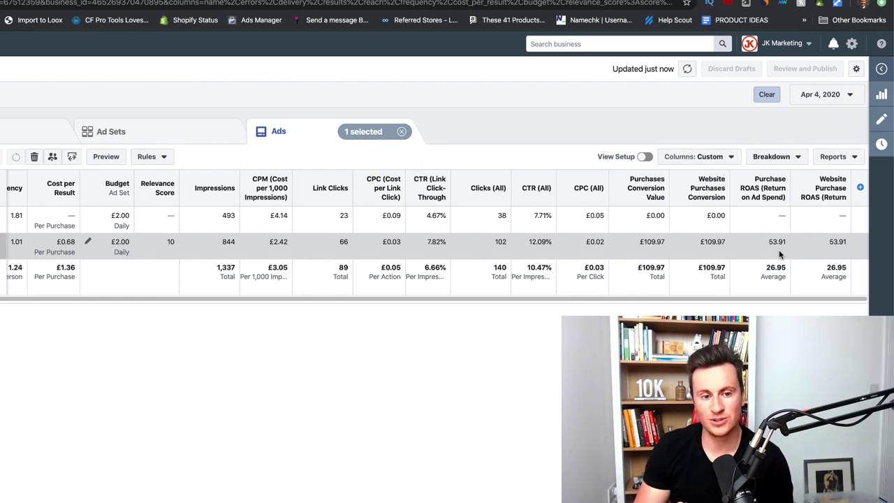
- Set the reporting day to 5 April 2020: £19.99 purchase value, 10.25 ROAS
left_click(829, 97)
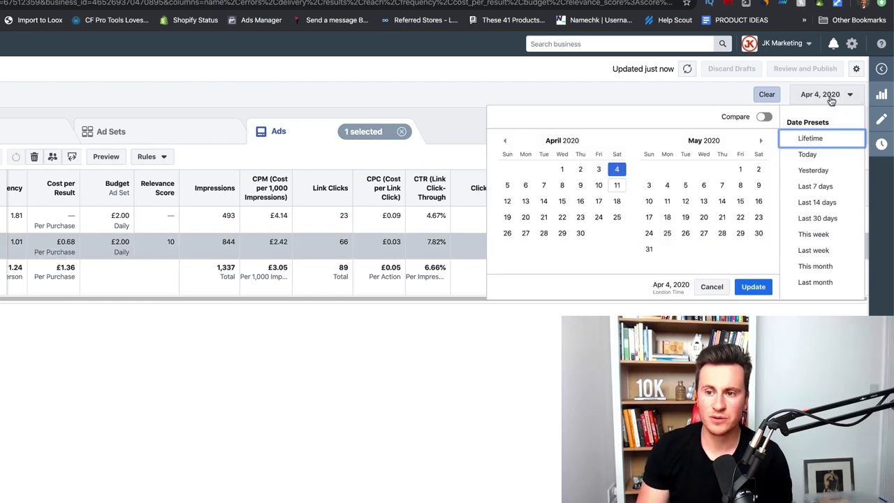
left_click(510, 184)
left_click(754, 286)
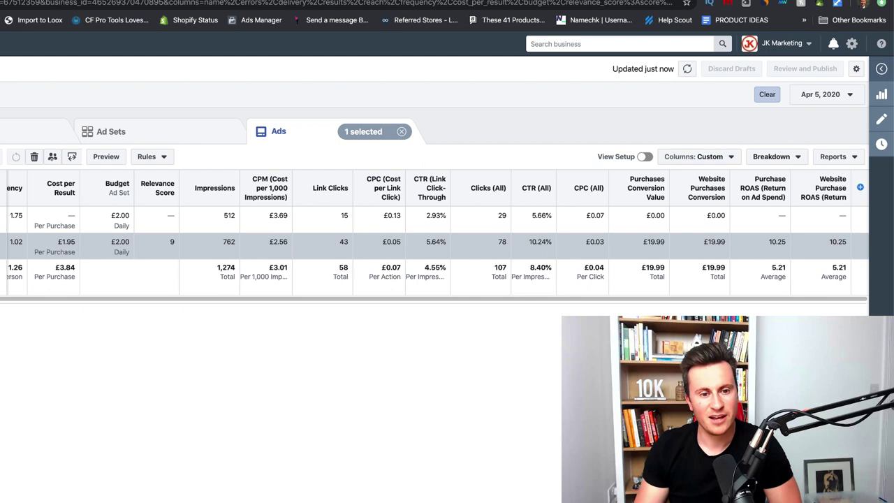
scroll(373, 244, "left", 5)
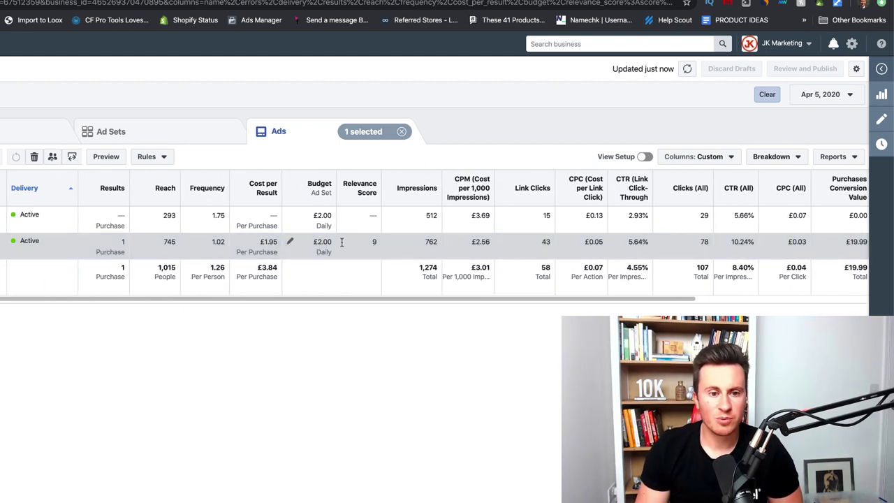
scroll(358, 244, "right", 5)
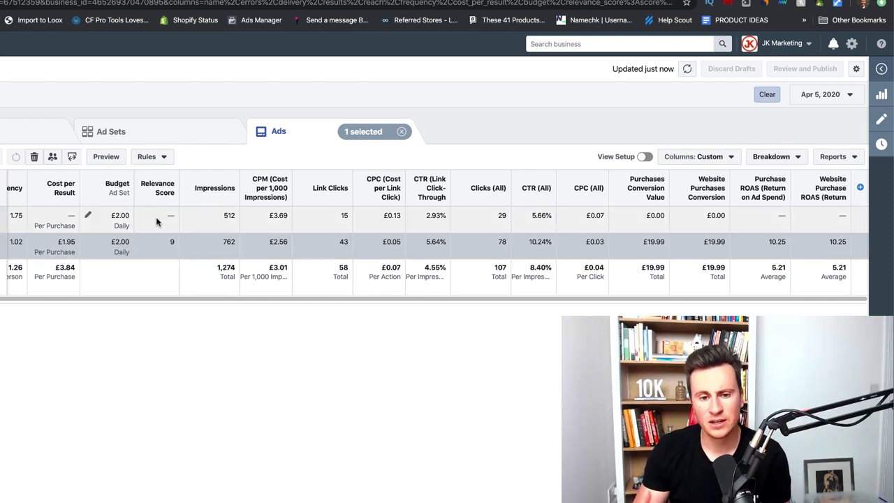
- Set the report date to 6 April 2020, where neither ad records any purchase value
left_click(826, 95)
left_click(526, 185)
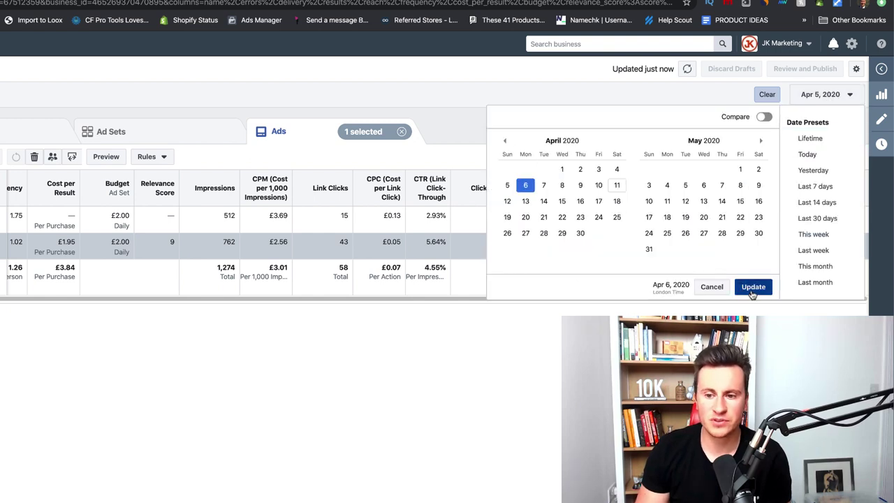
left_click(753, 286)
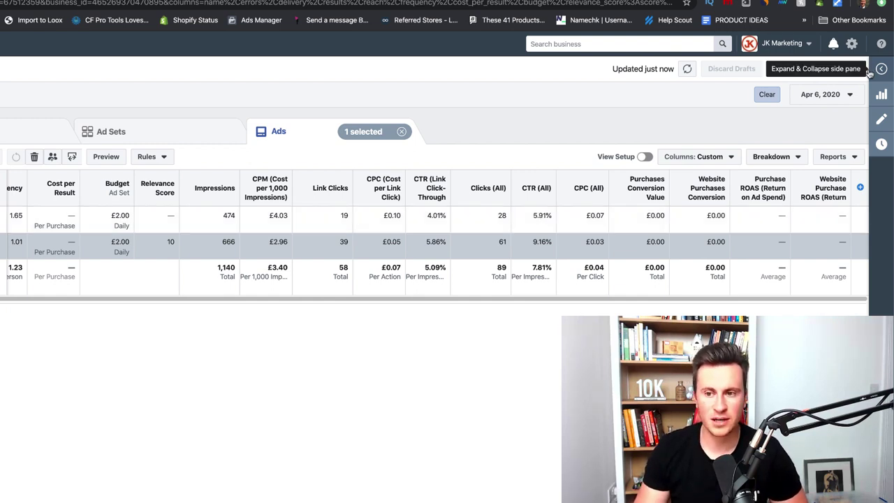
- Switch the report to 7 April 2020 and scan both ads' columns: 1,067 impressions, 53 link clicks
left_click(838, 94)
left_click(547, 186)
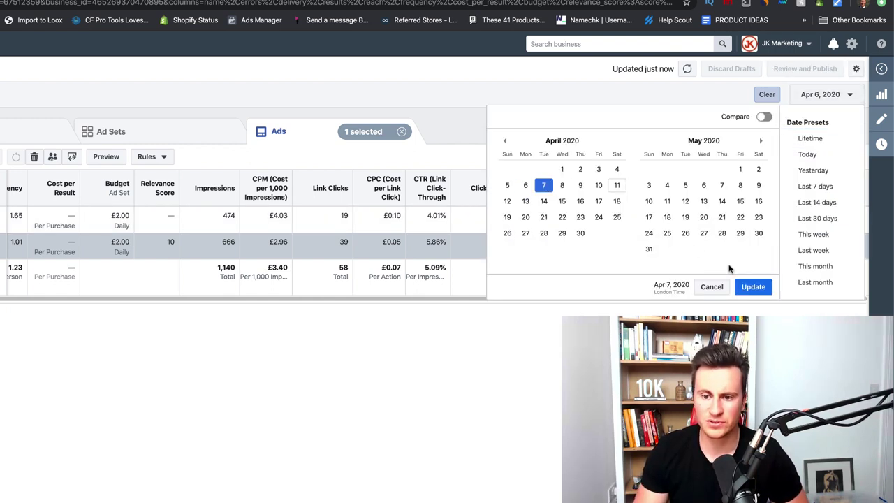
left_click(753, 286)
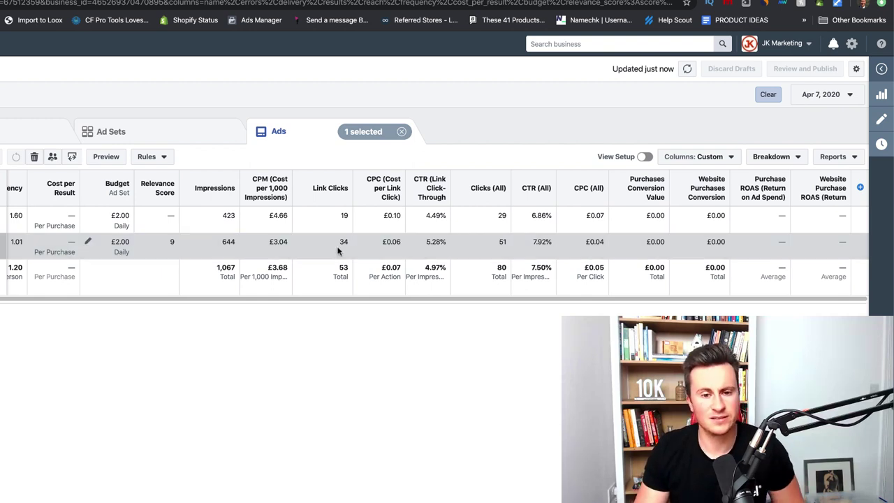
scroll(274, 244, "left", 3)
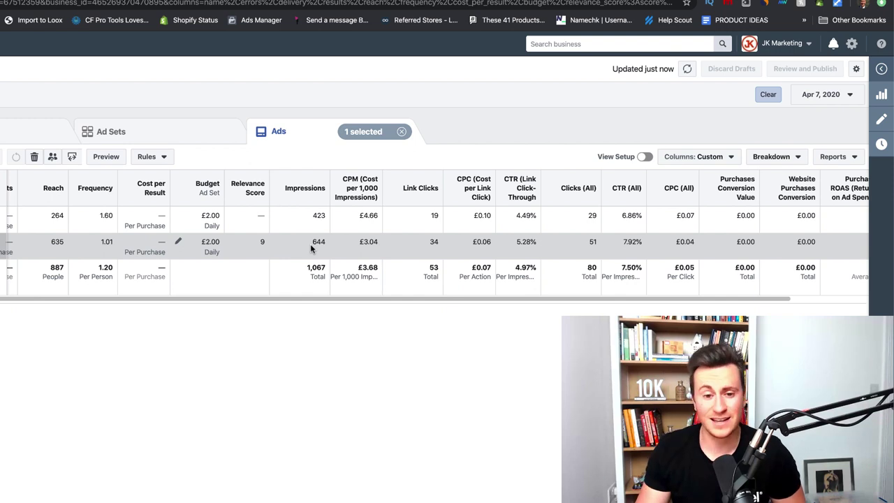
scroll(407, 249, "right", 3)
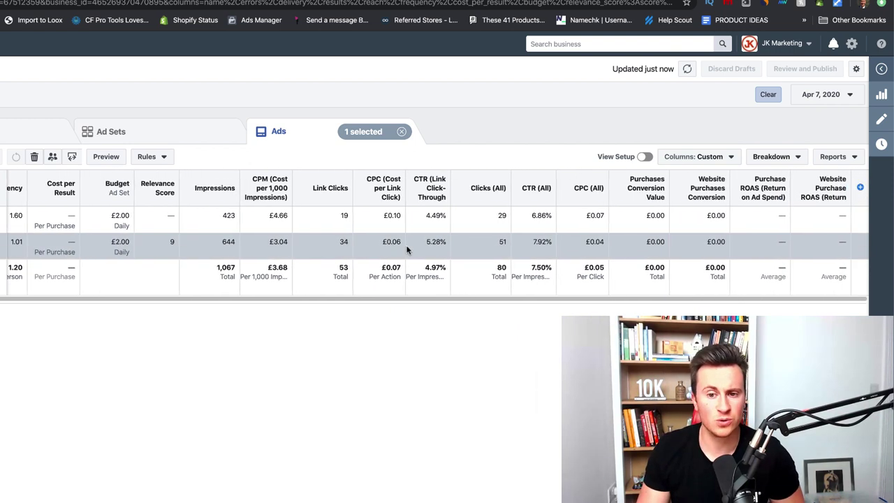
- Switch the Ads report to the lifetime date range
left_click(817, 97)
left_click(812, 139)
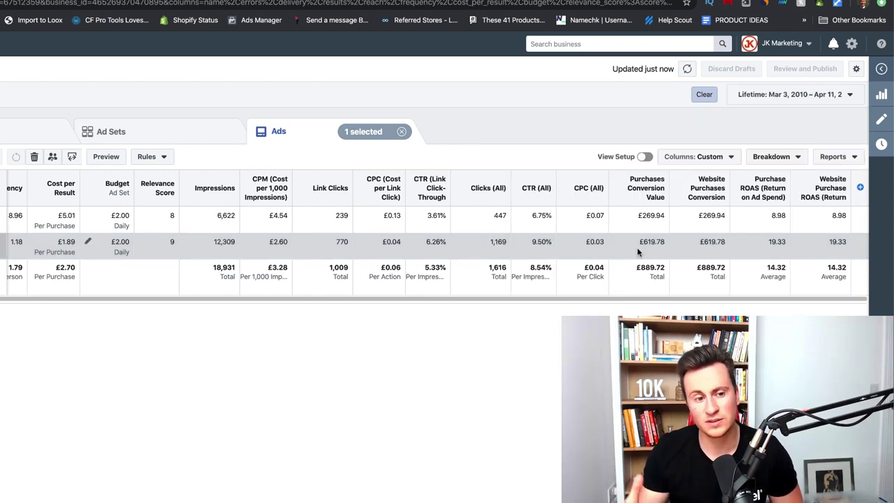
scroll(638, 253, "left", 4)
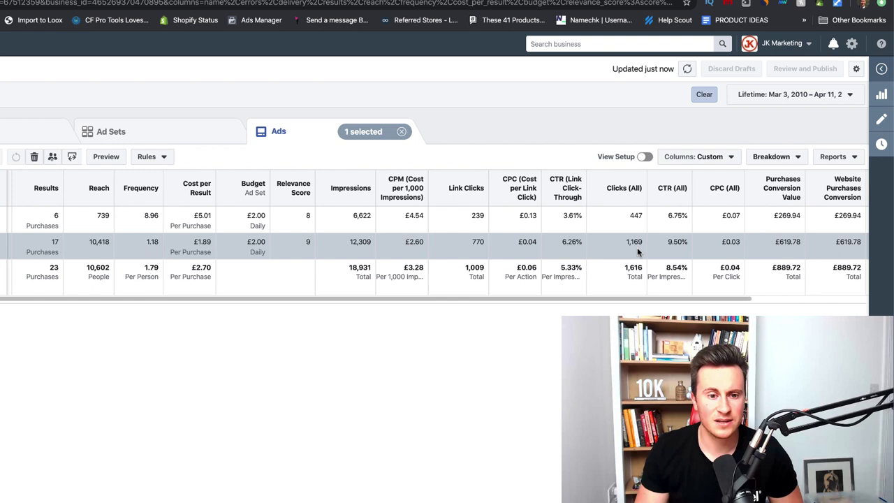
scroll(638, 251, "left", 2)
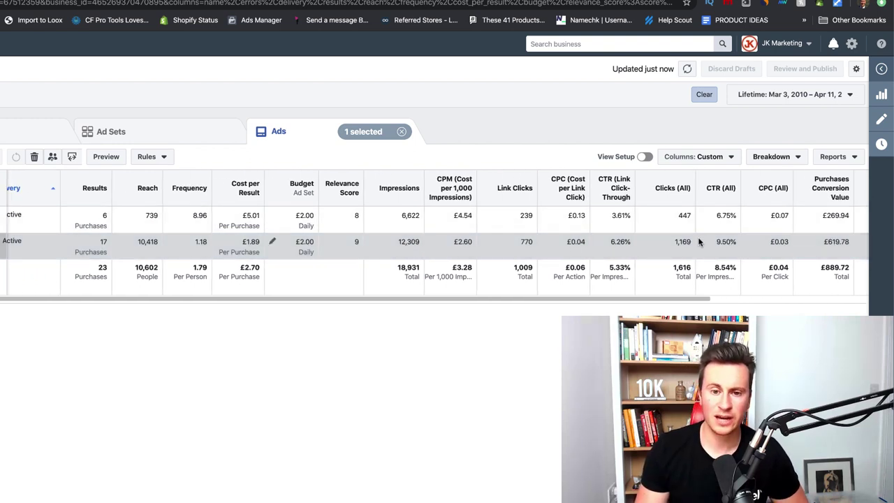
scroll(698, 241, "right", 2)
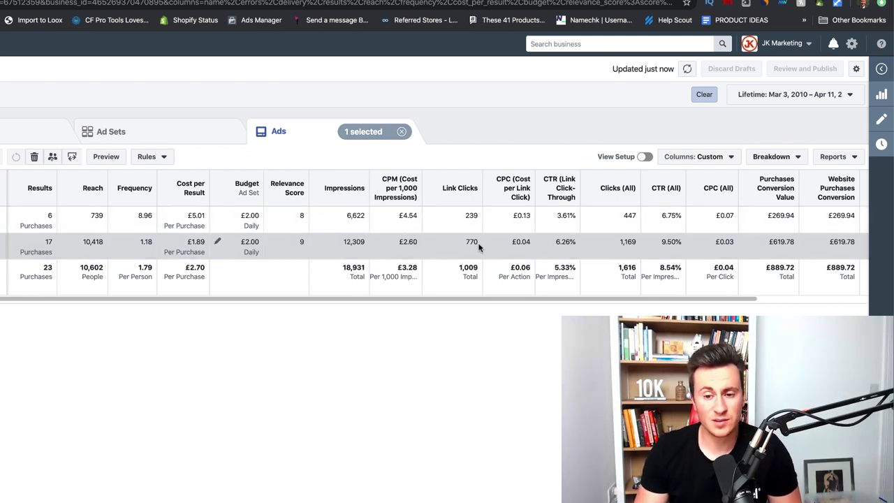
- Review the ROAS and CPM columns, then move to the Google Docs testing strategy document
scroll(608, 243, "right", 4)
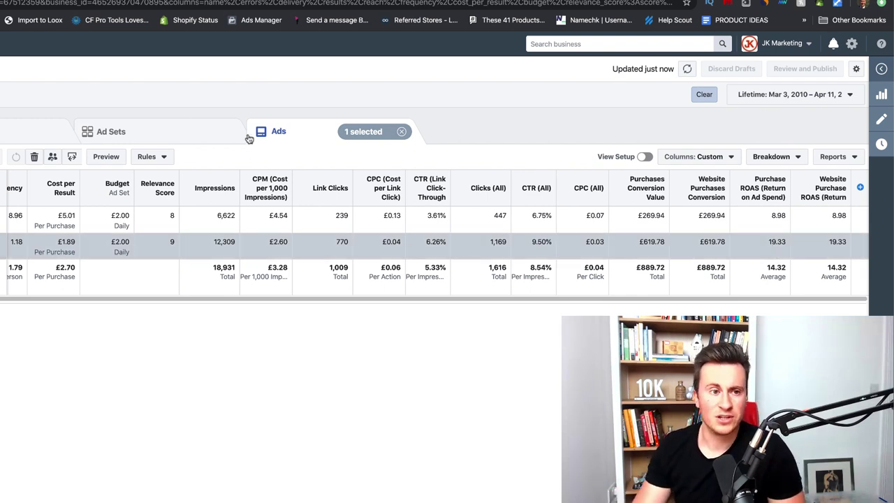
left_click_drag(105, 176, 236, 128)
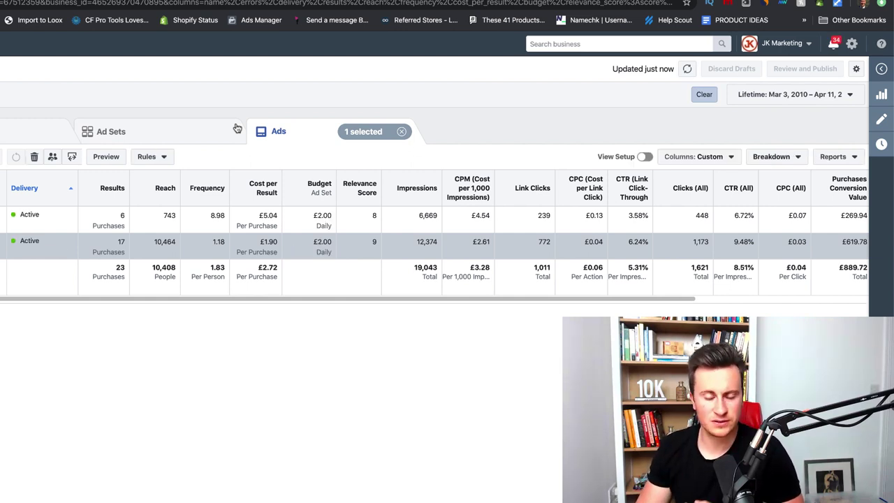
key("ctrl+Tab")
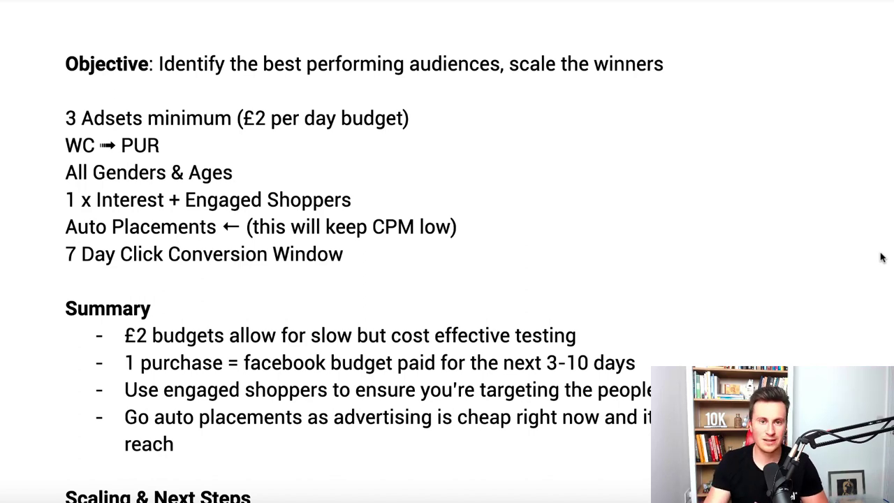
- Scroll down to the Summary bullets and the Scaling & Next Steps heading
scroll(660, 66, "down", 2)
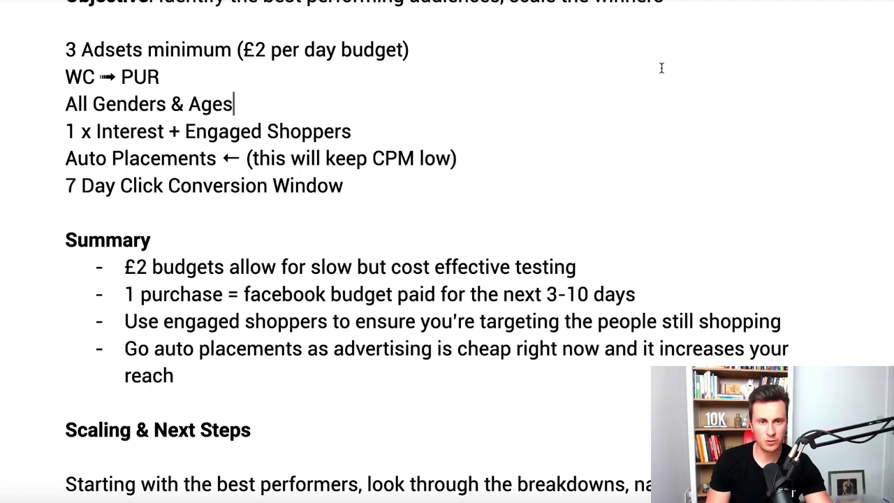
- Scroll through the Scaling & Next Steps advice on starting with the best performers' breakdowns
scroll(661, 68, "down", 1)
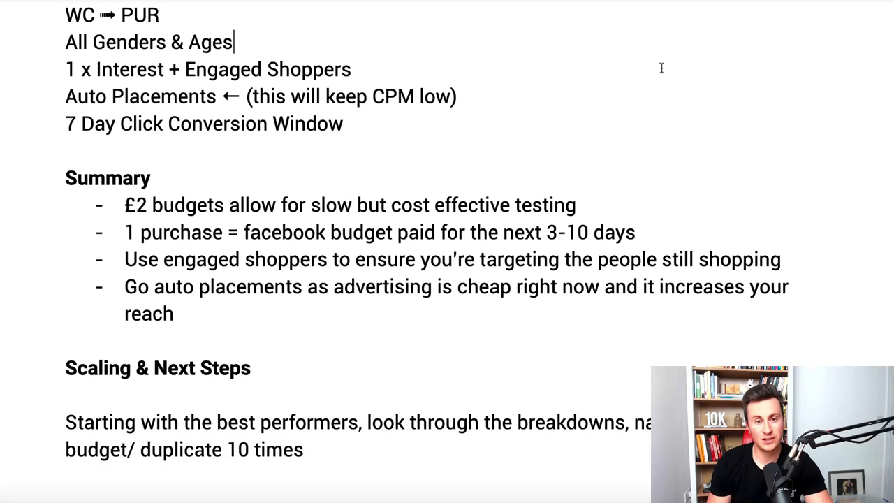
scroll(662, 68, "down", 2)
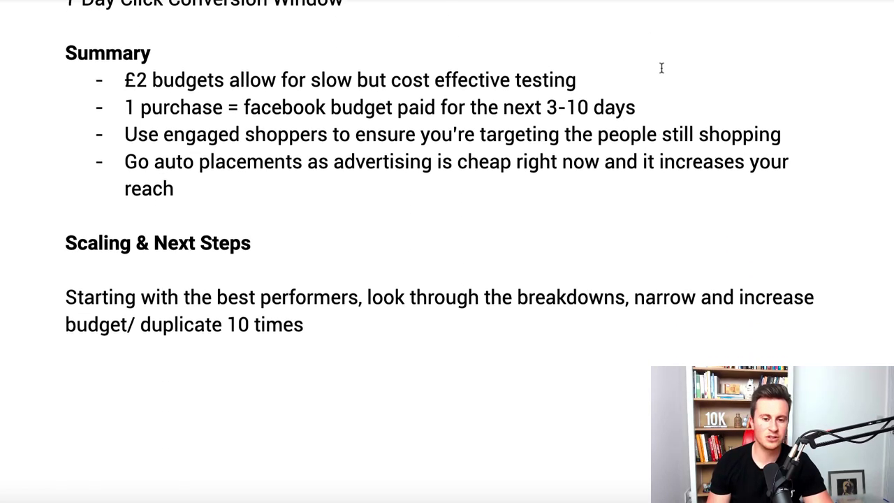
scroll(661, 68, "up", 1)
scroll(661, 68, "up", 1)
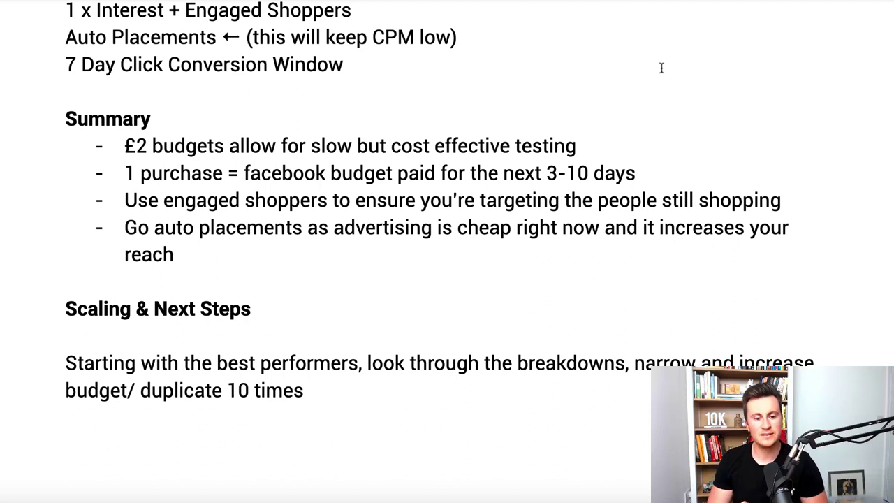
scroll(661, 68, "up", 1)
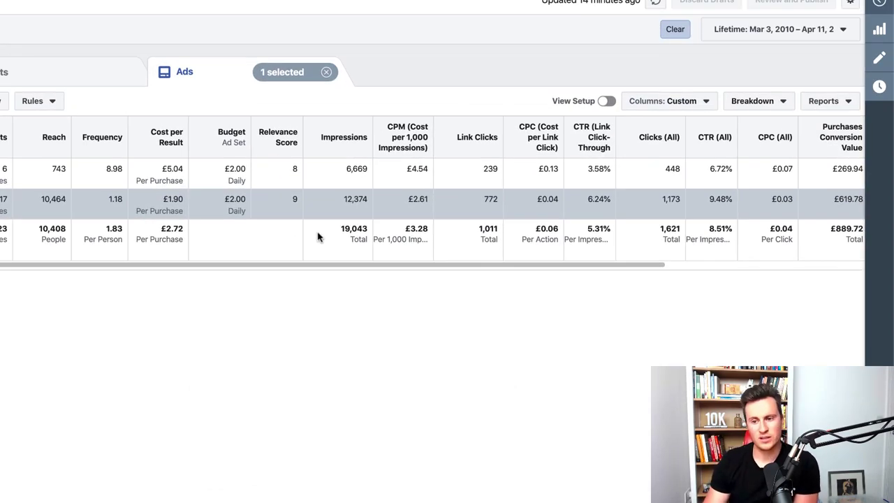
- Break each ad's lifetime results down by Gender into Female, Male and Uncategorized rows
left_click(774, 106)
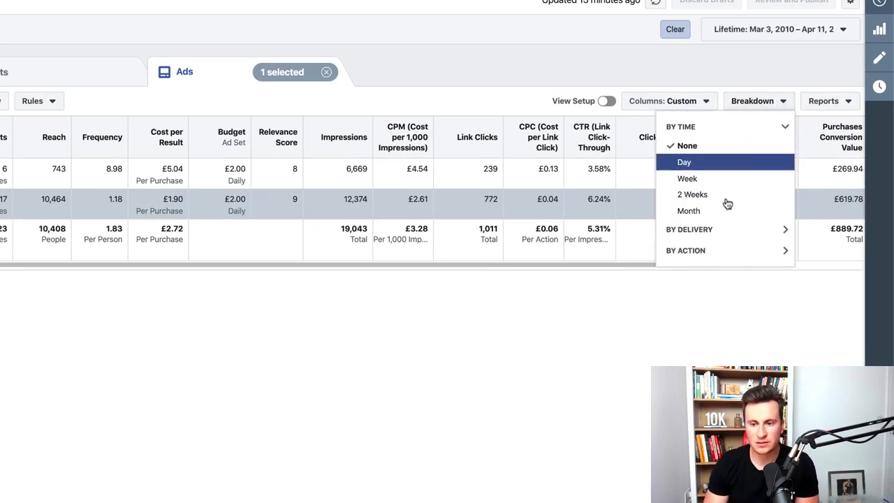
left_click(723, 229)
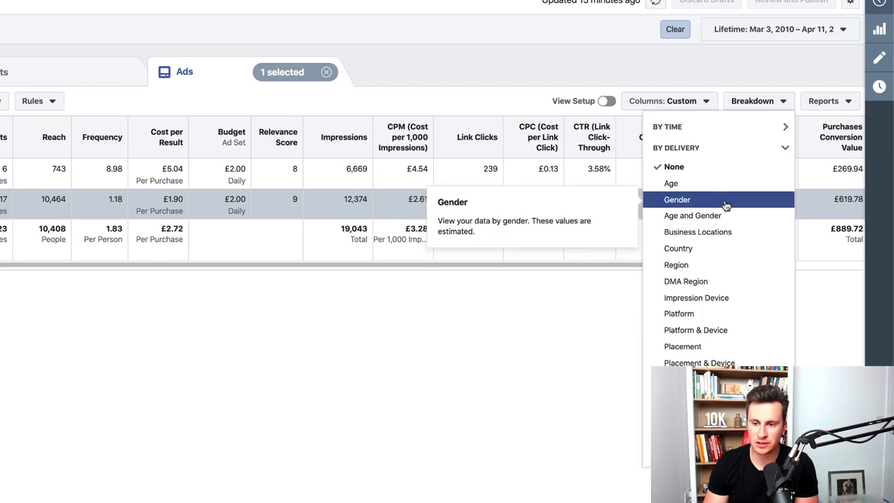
left_click(726, 203)
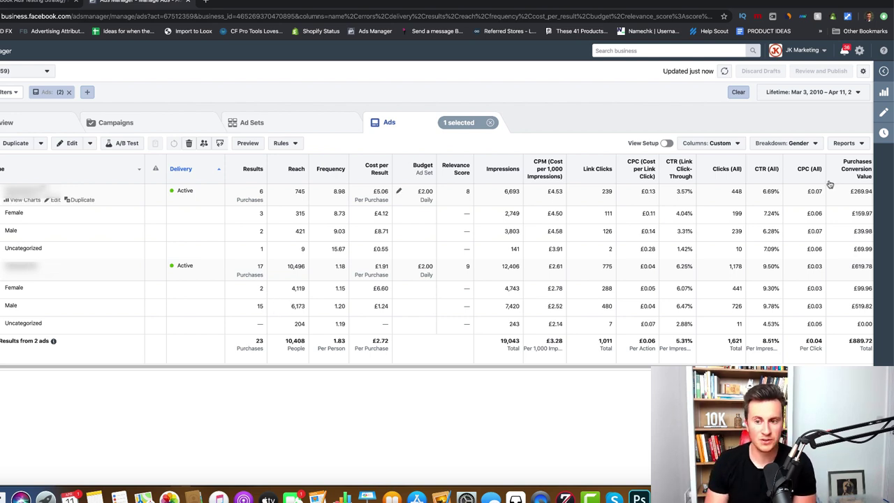
left_click(814, 143)
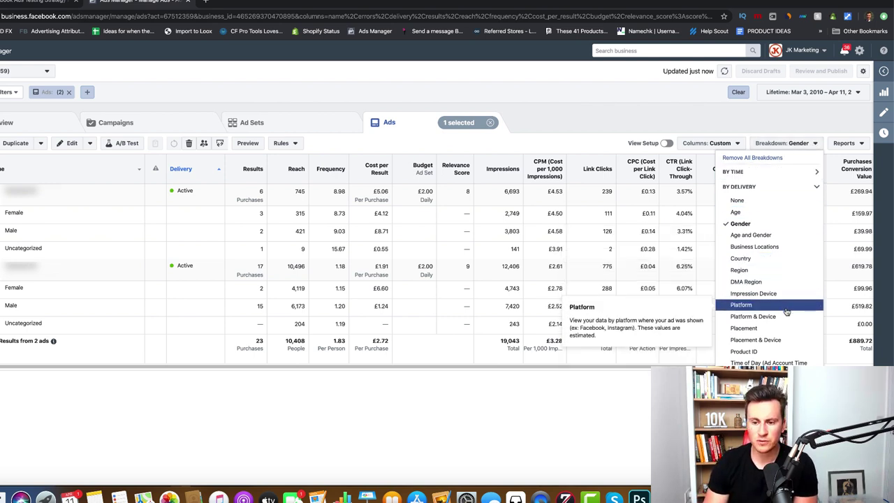
- Switch the breakdown to Placement and review both ads' per-placement rows
left_click(773, 329)
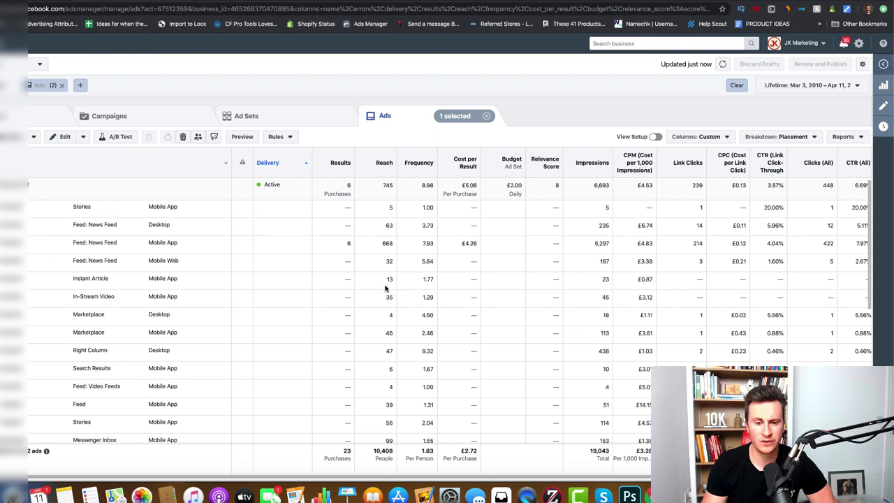
scroll(315, 304, "down", 5)
scroll(315, 304, "down", 2)
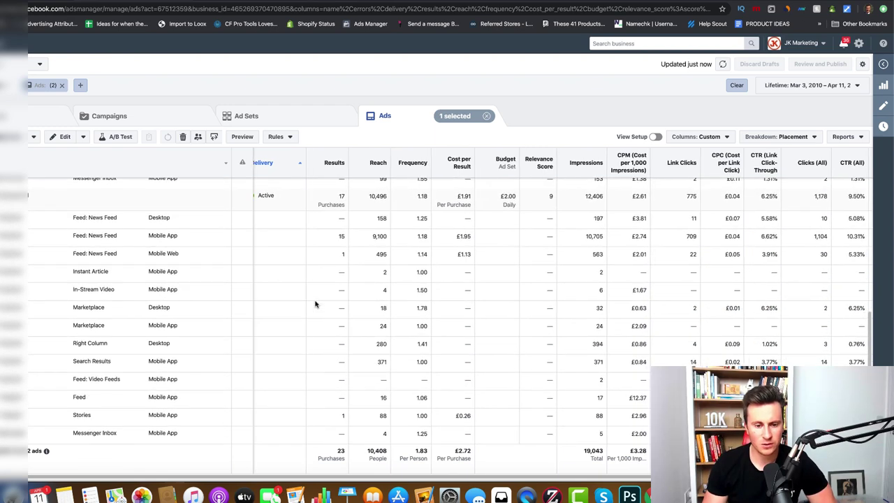
scroll(315, 303, "up", 1)
scroll(315, 304, "down", 1)
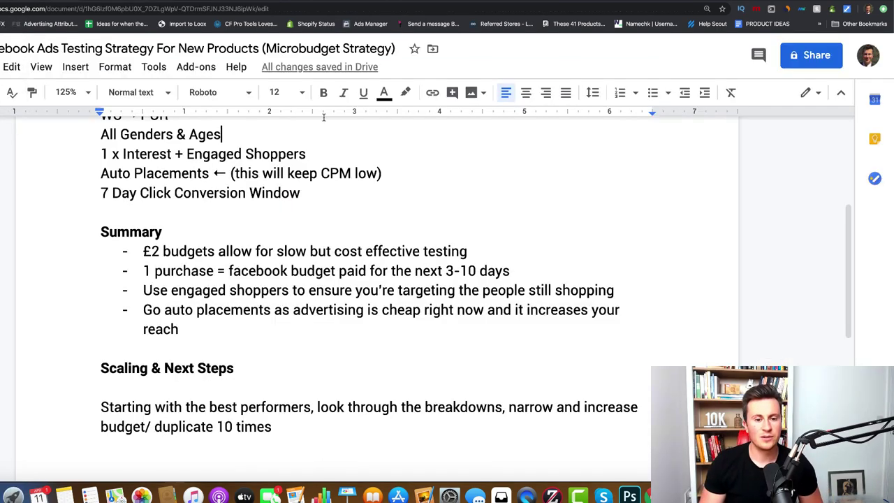
- Scroll up and down the Google Docs strategy outline to revisit it
scroll(471, 349, "down", 2)
scroll(471, 350, "up", 3)
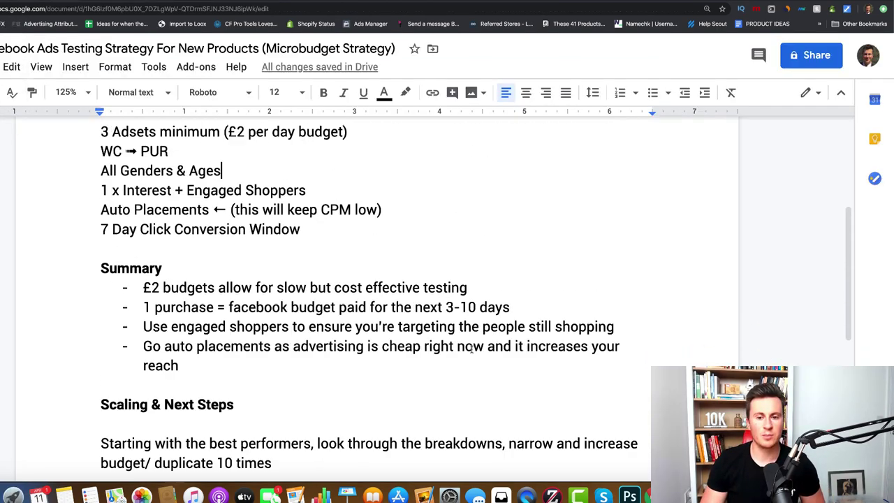
scroll(472, 349, "up", 3)
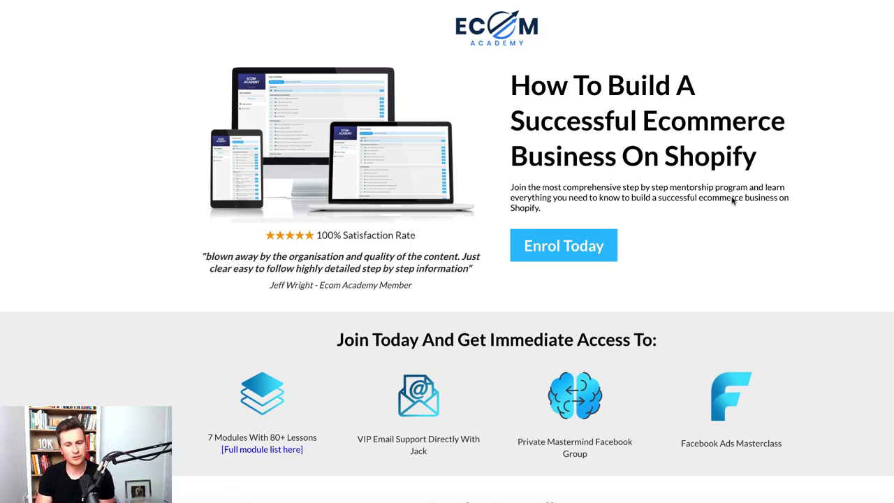
scroll(697, 238, "down", 10)
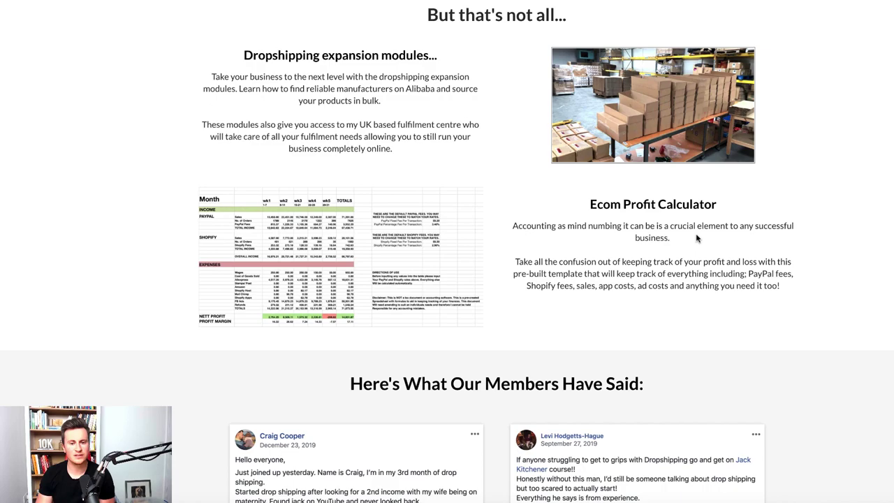
scroll(696, 238, "down", 5)
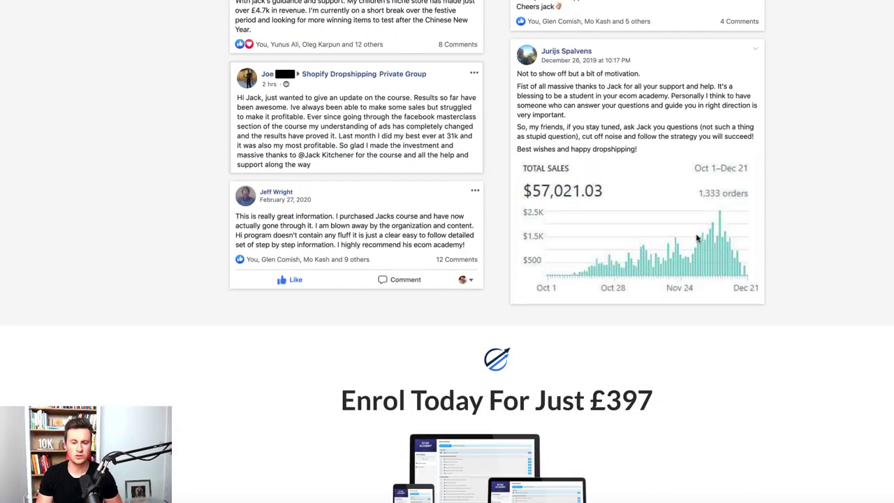
scroll(704, 238, "down", 10)
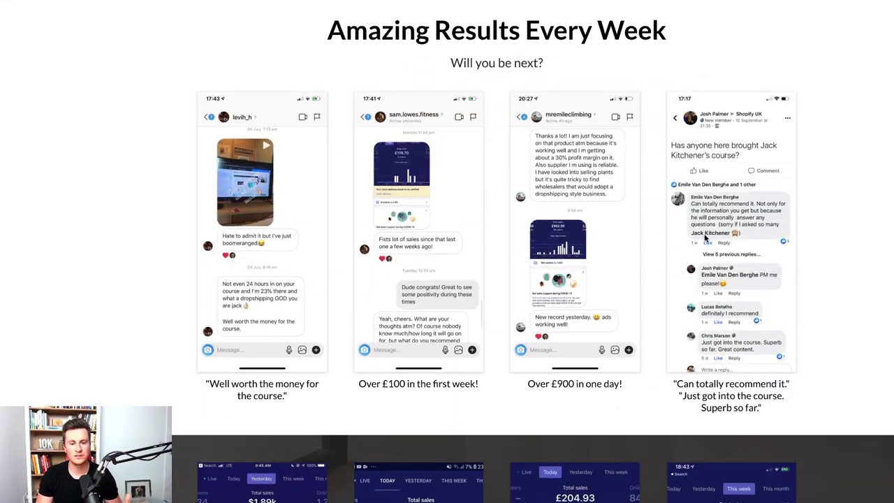
scroll(704, 238, "up", 20)
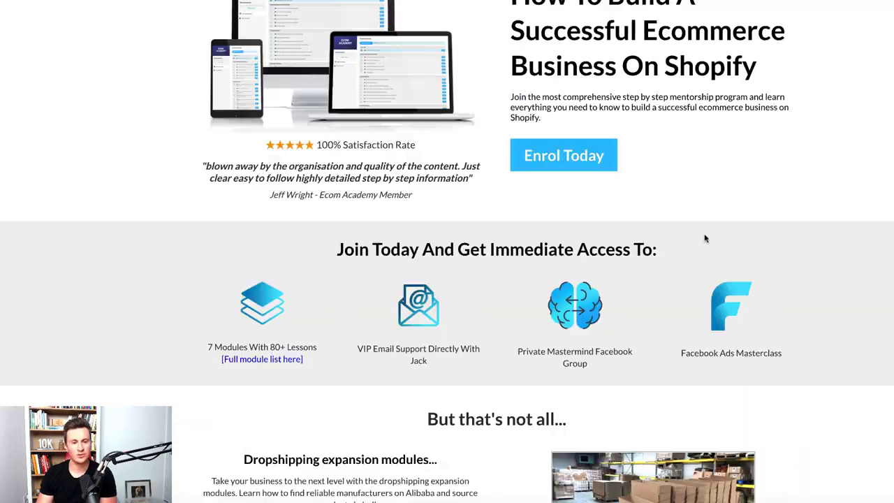